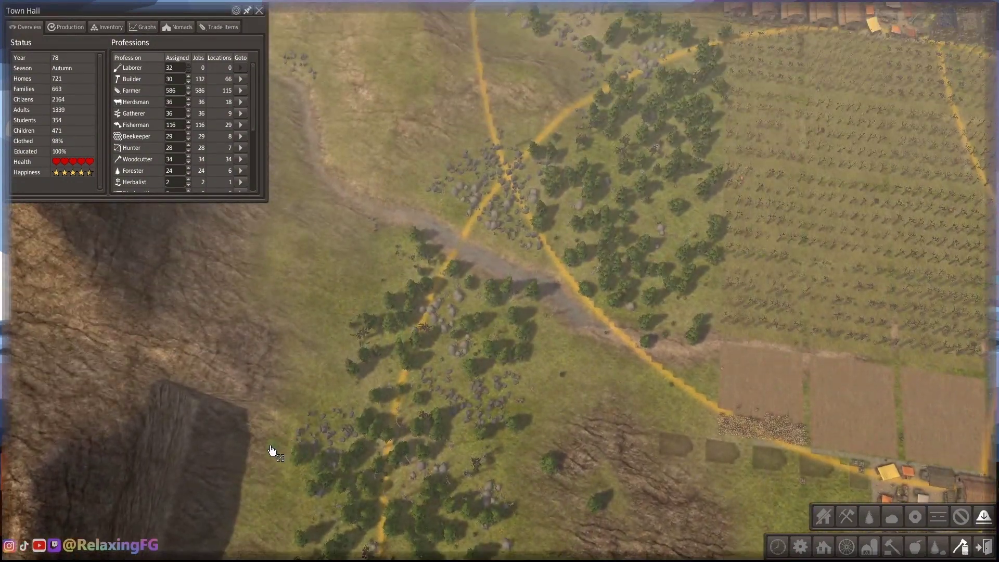
# Step: Mark three flatten-terrain zones along the cliff edge, including a 12x10 patch
pyautogui.moveTo(270, 449); pyautogui.dragTo(193, 218)
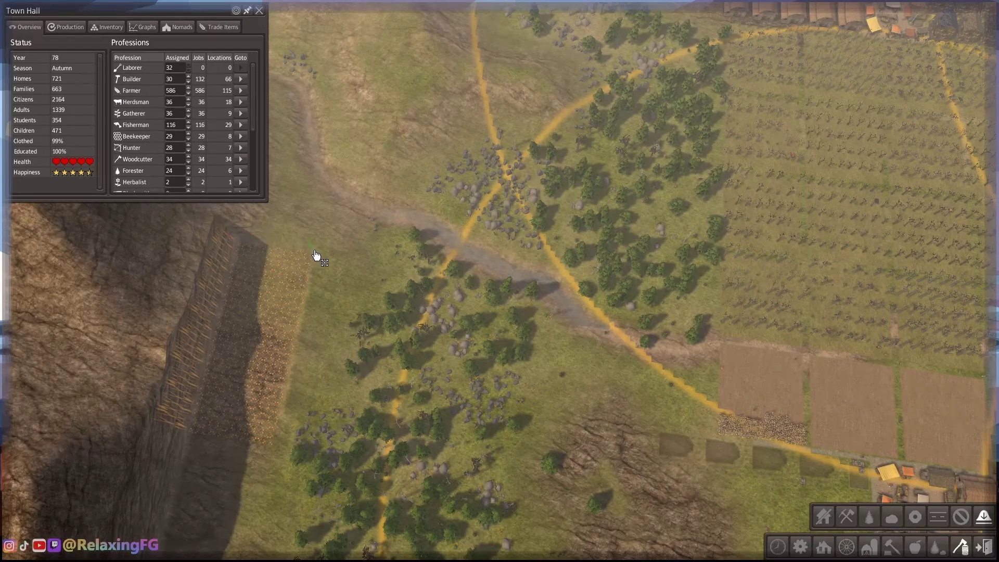
pyautogui.moveTo(316, 255); pyautogui.dragTo(323, 486)
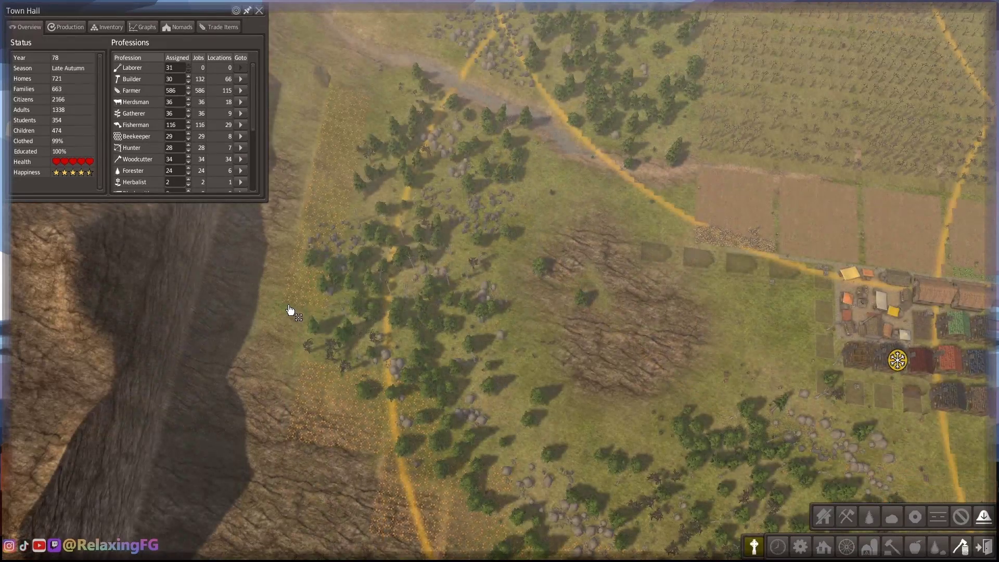
pyautogui.moveTo(289, 310); pyautogui.dragTo(338, 373)
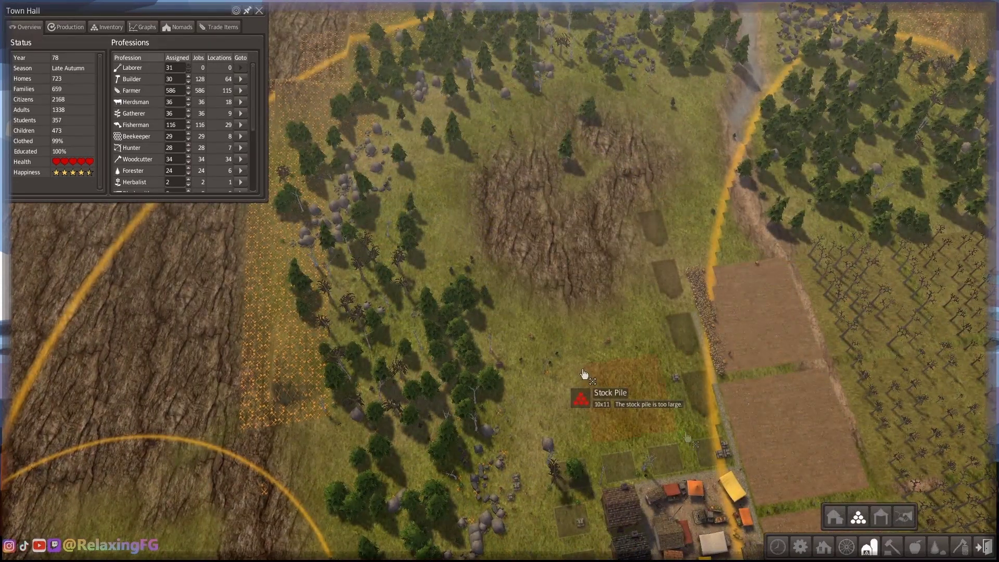
# Step: Shrink the stockpile beside the market to a valid 10x10 area
pyautogui.moveTo(583, 375); pyautogui.dragTo(591, 375)
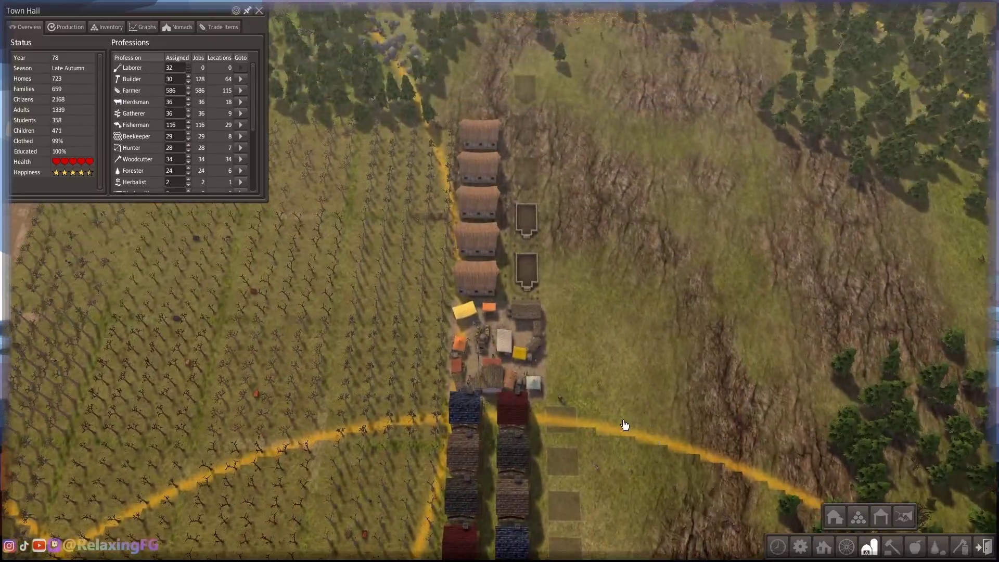
pyautogui.scroll(3, 624, 426)
pyautogui.scroll(3, 621, 427)
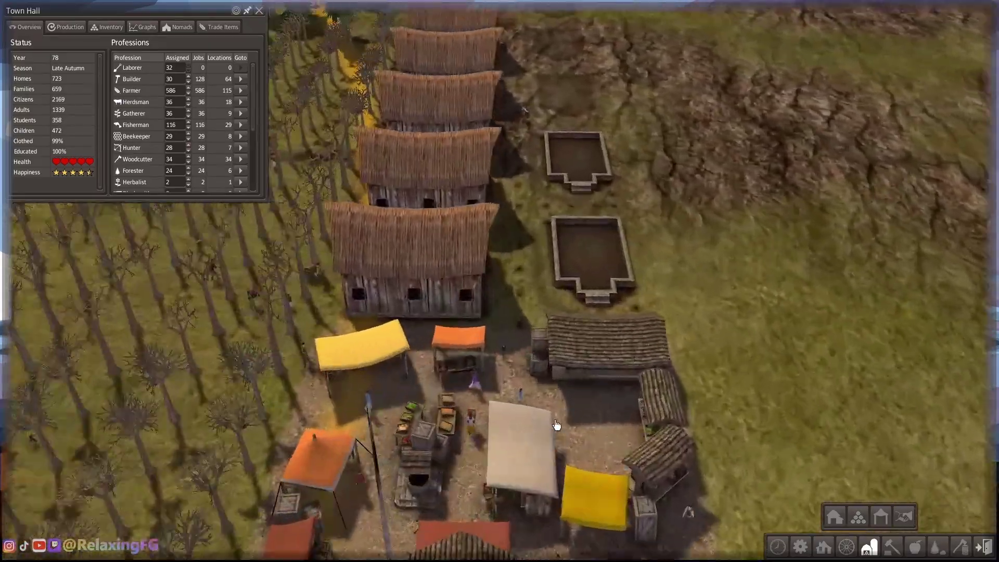
pyautogui.scroll(3, 613, 429)
pyautogui.scroll(2, 602, 434)
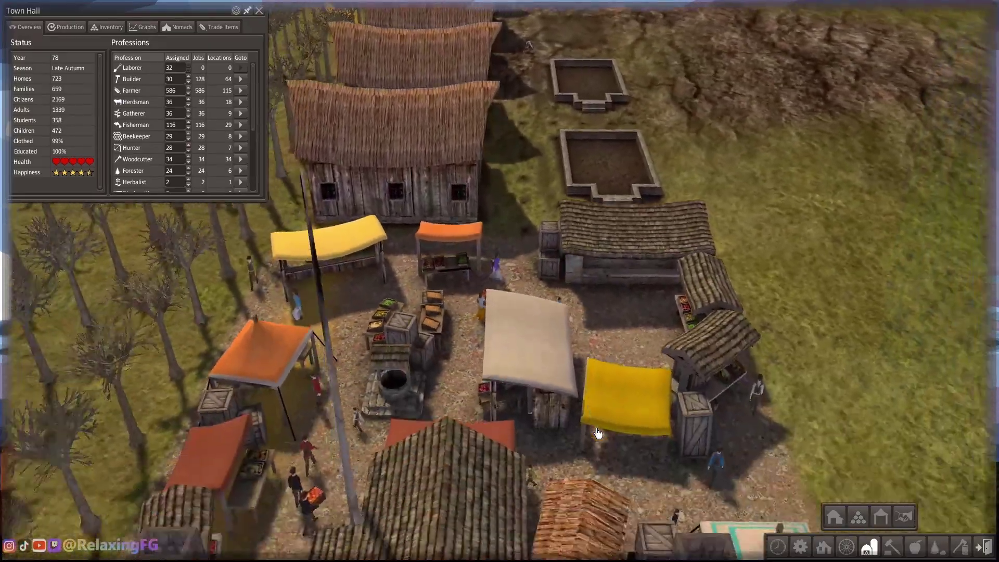
pyautogui.press('s')
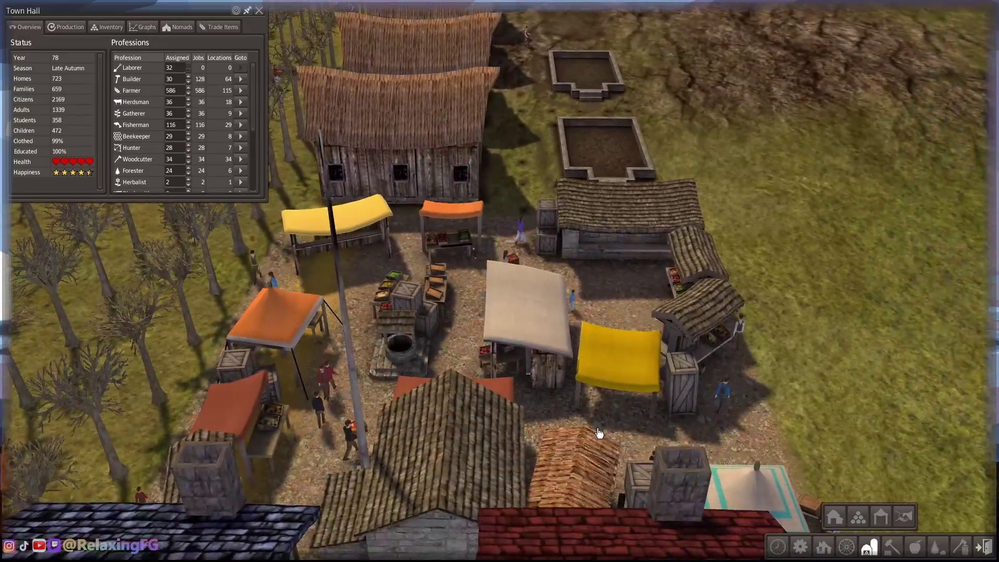
pyautogui.press('s')
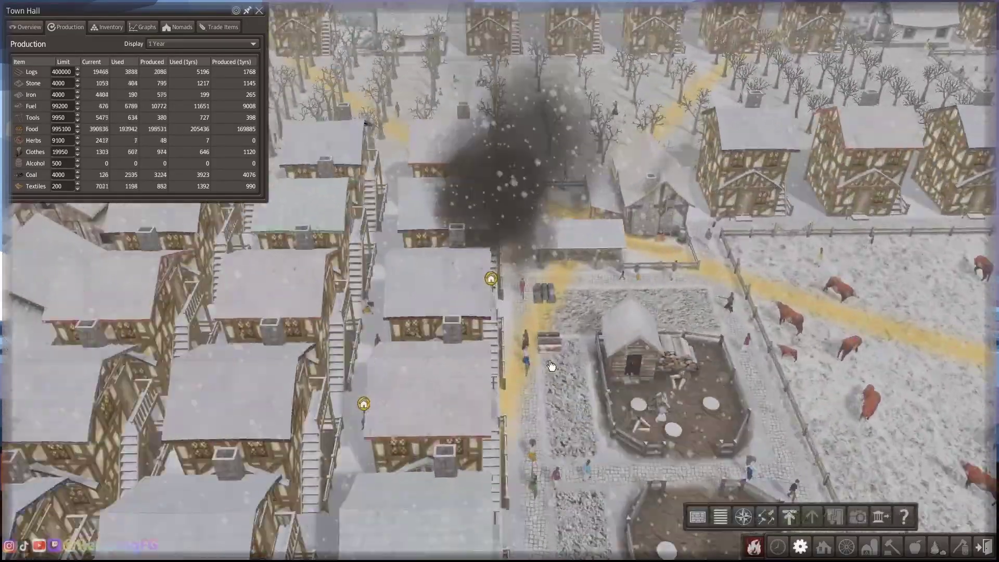
pyautogui.scroll(5, 550, 365)
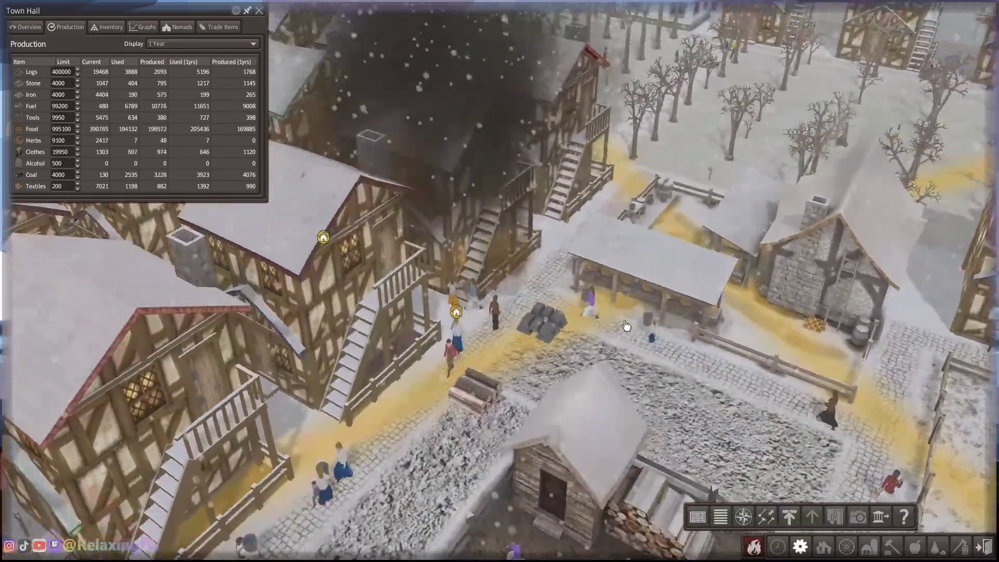
pyautogui.scroll(-5, 626, 326)
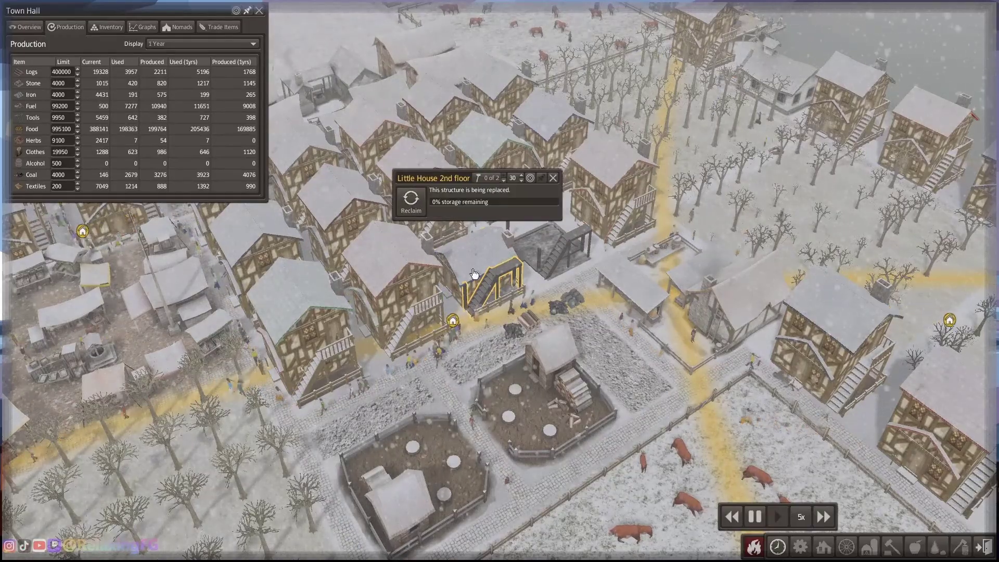
# Step: Dismiss the house info and line up a reversed Wood Cutter farther north
pyautogui.click(409, 204)
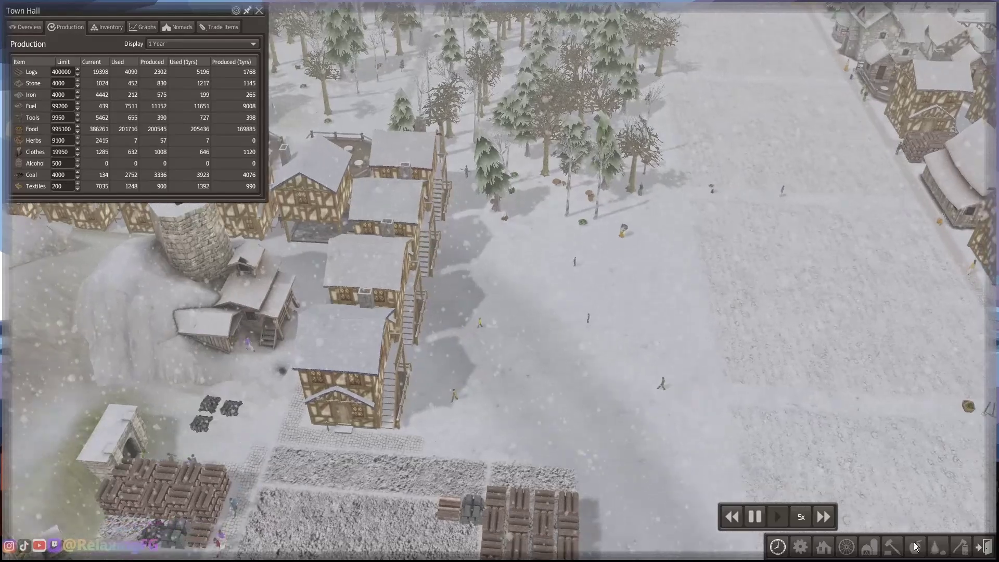
pyautogui.click(943, 549)
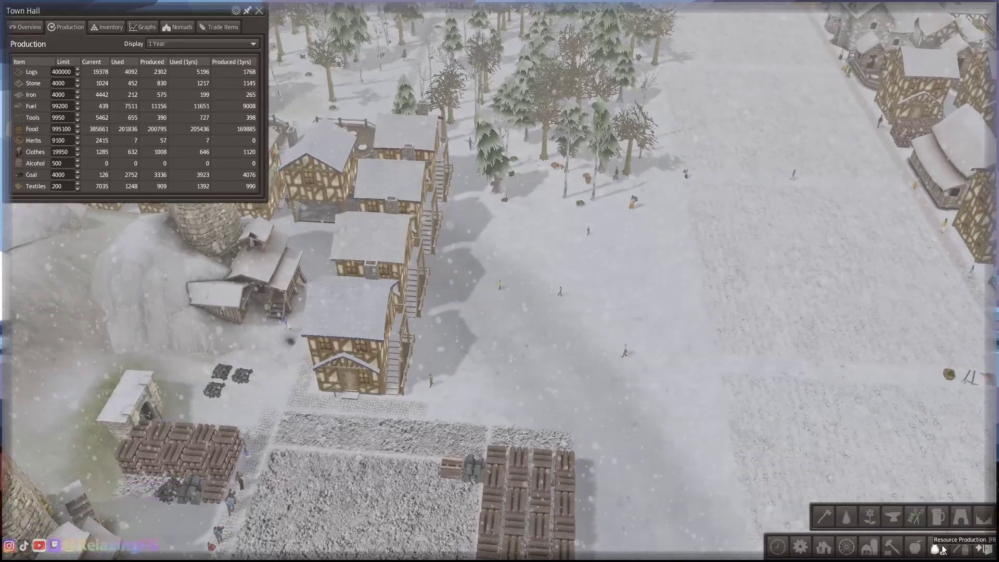
pyautogui.click(826, 517)
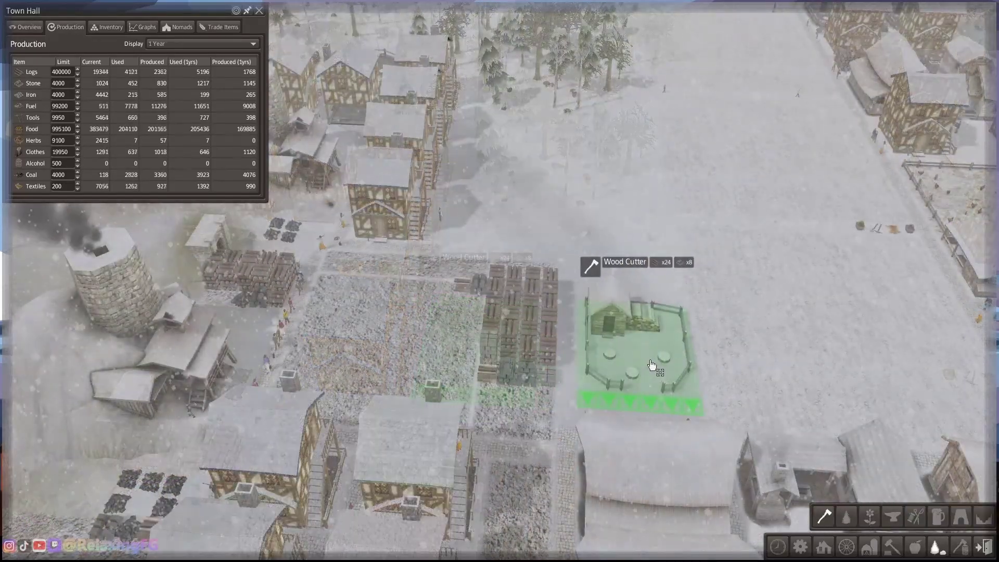
pyautogui.press('r')
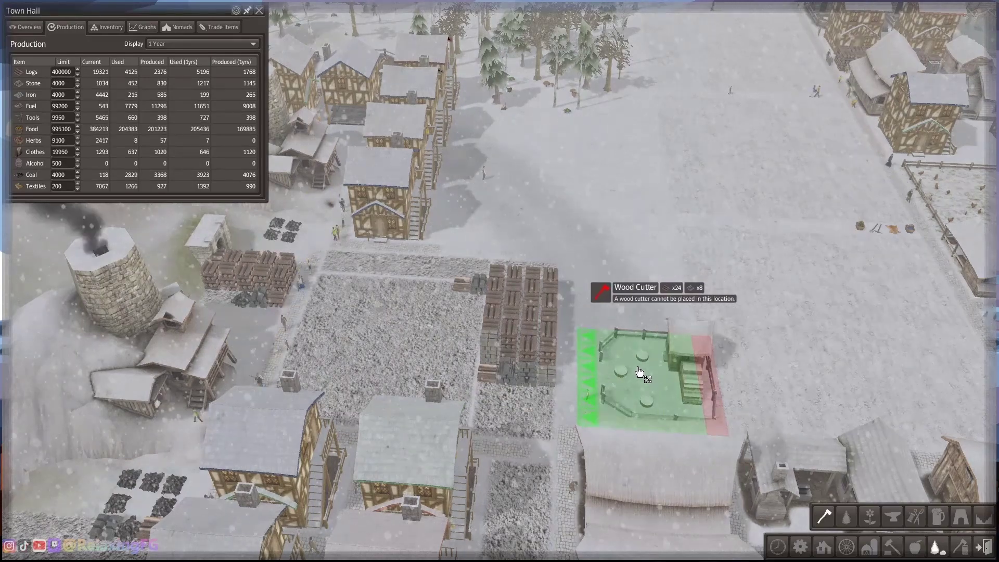
pyautogui.press('w')
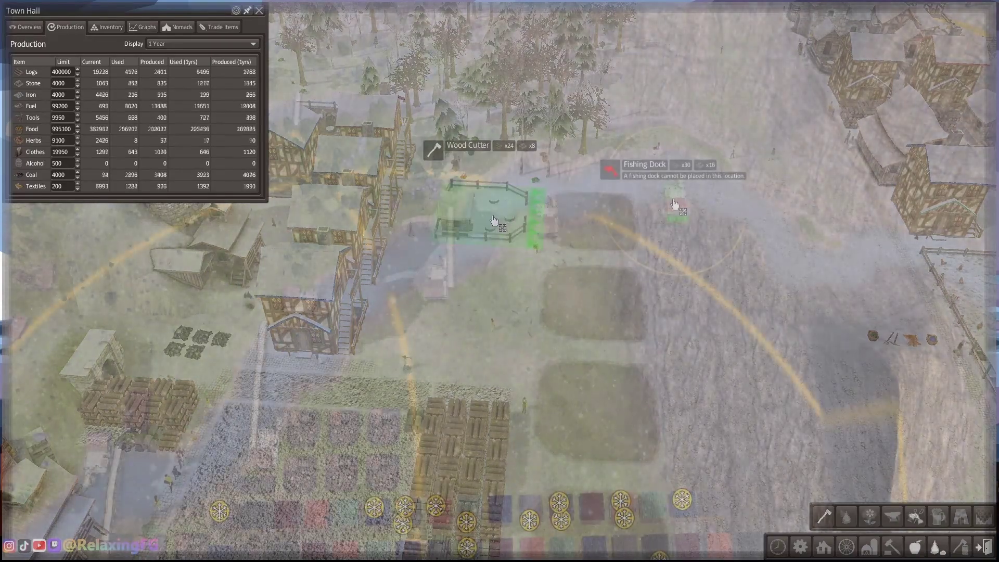
# Step: Inspect the existing dock, flatten a riverbank tile, and pick a Fishing Dock to place
pyautogui.click(548, 233)
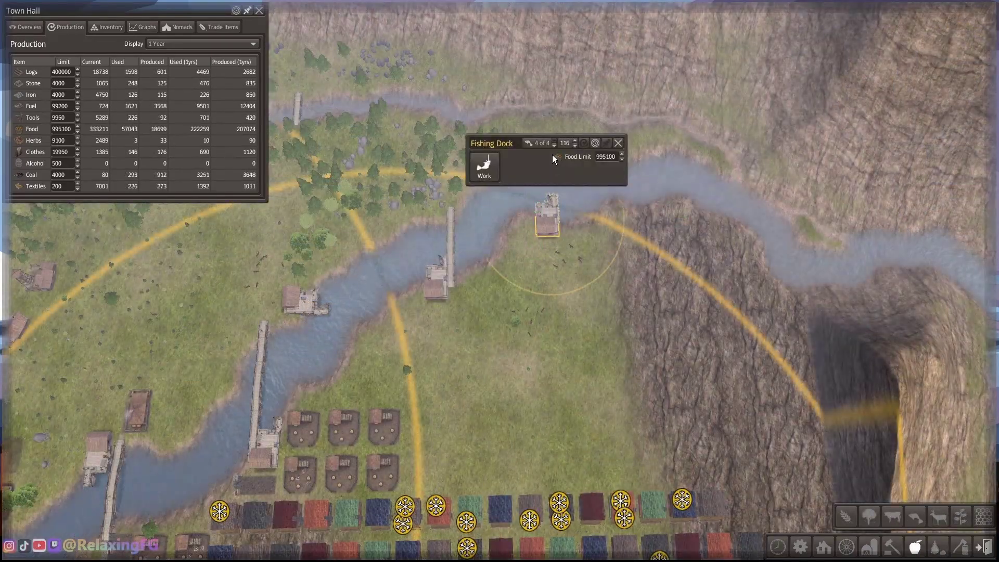
pyautogui.scroll(3, 663, 312)
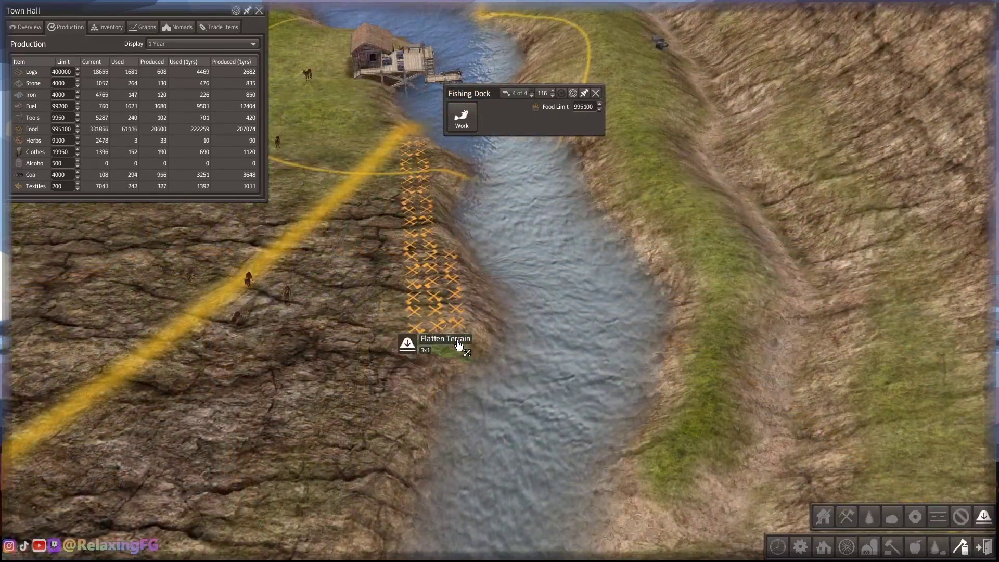
pyautogui.click(458, 346)
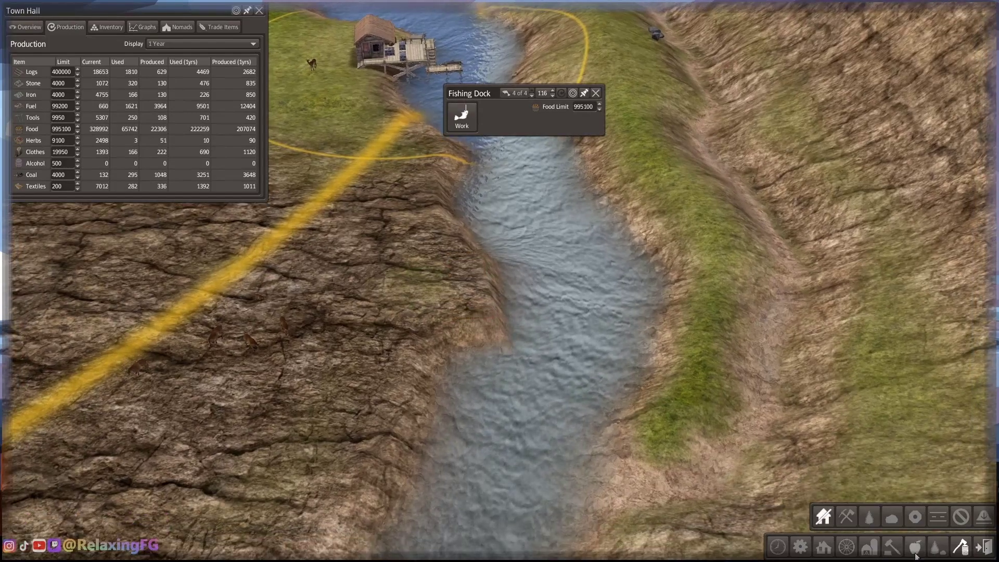
pyautogui.click(915, 546)
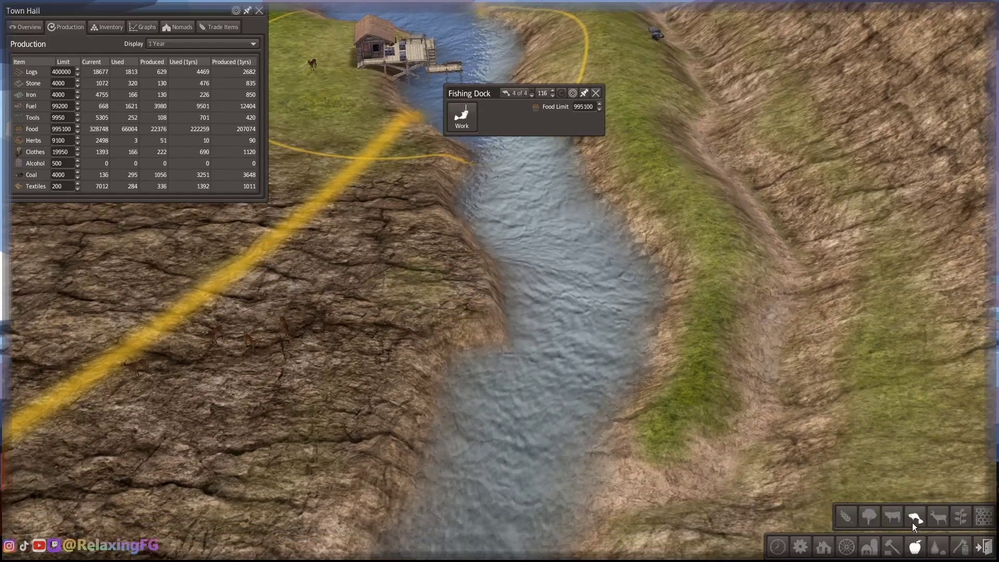
pyautogui.click(915, 522)
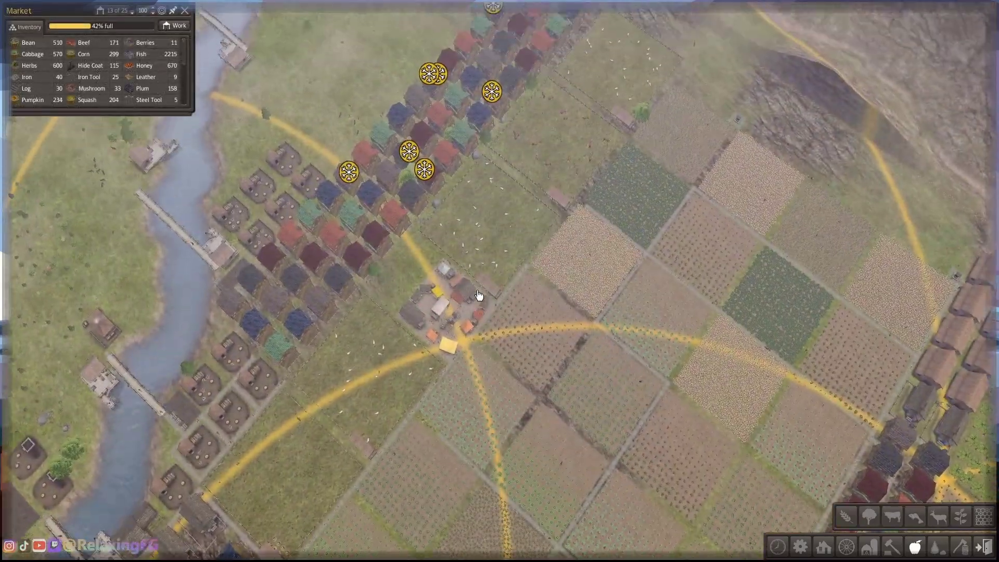
# Step: Pan and rotate the camera across the village and fields toward the mine area
pyautogui.press('w')
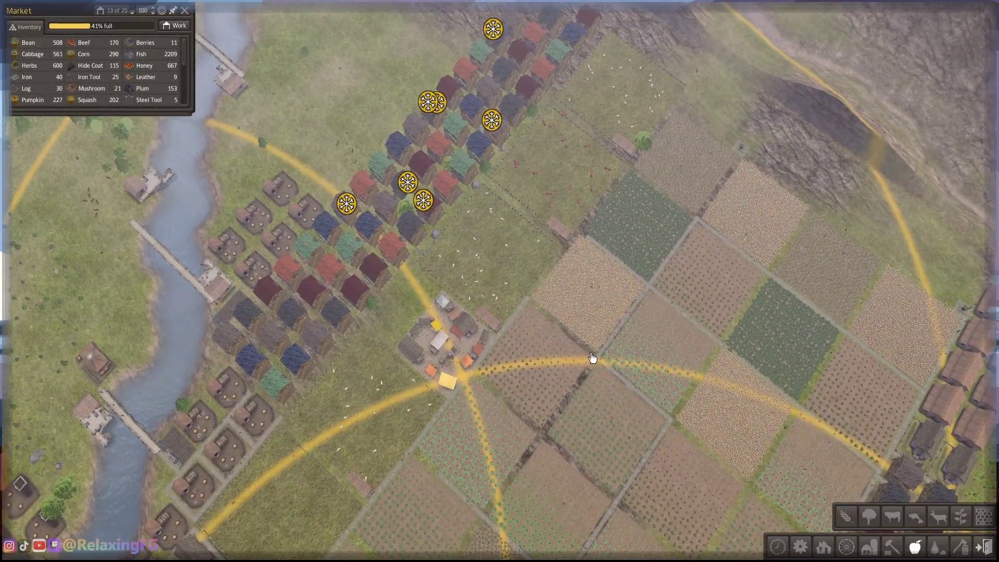
pyautogui.press('e')
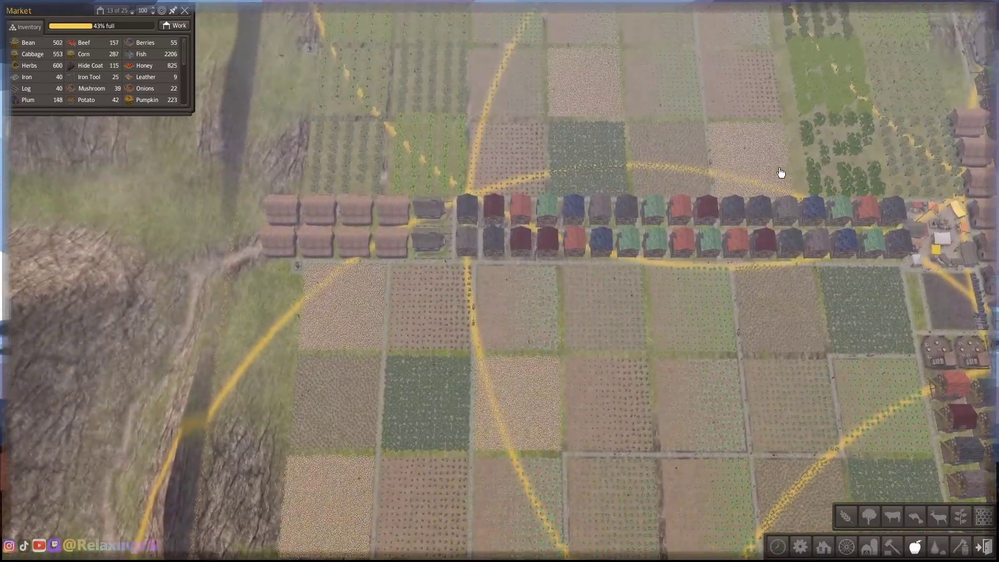
pyautogui.press('w')
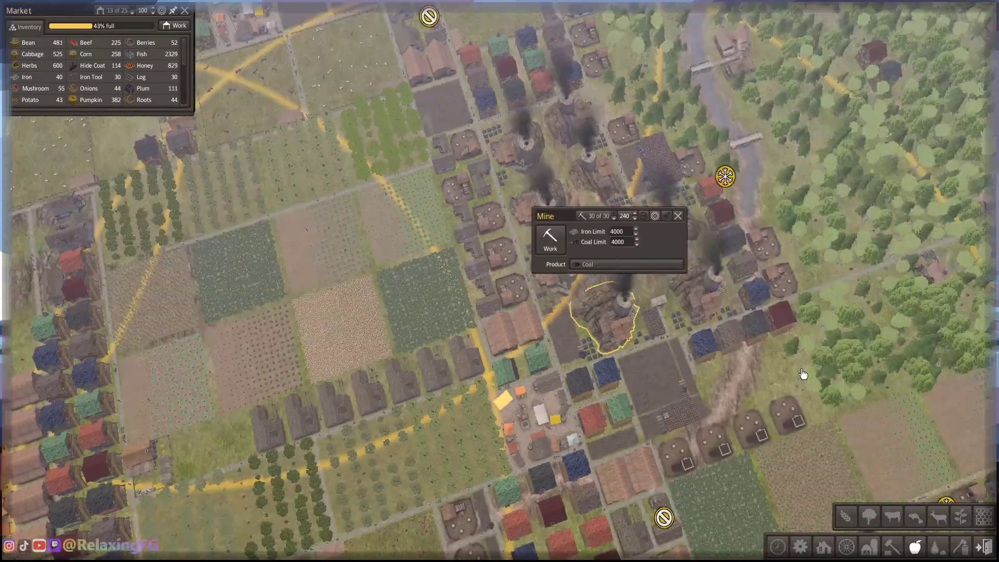
pyautogui.moveTo(803, 374); pyautogui.dragTo(629, 350)
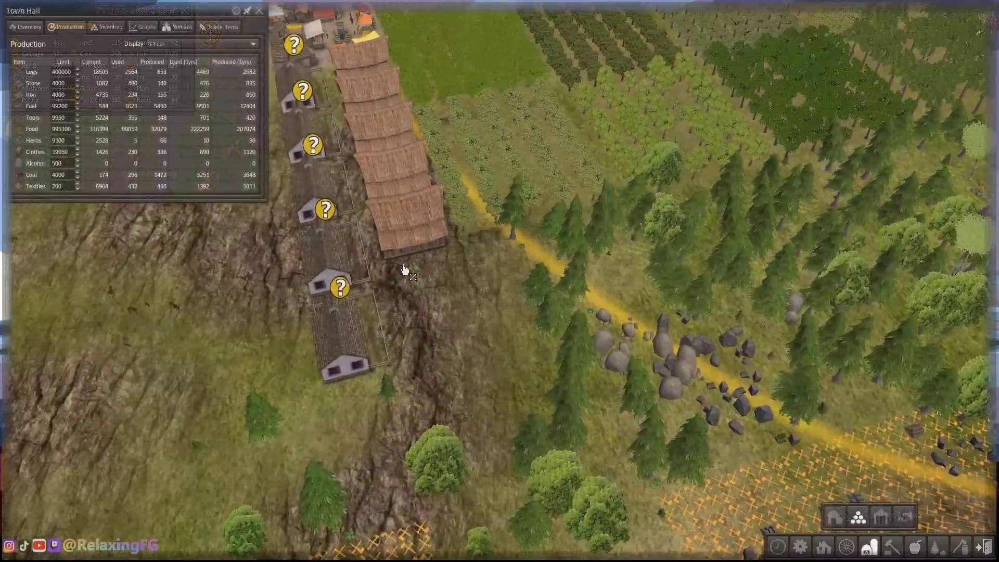
pyautogui.scroll(5, 382, 279)
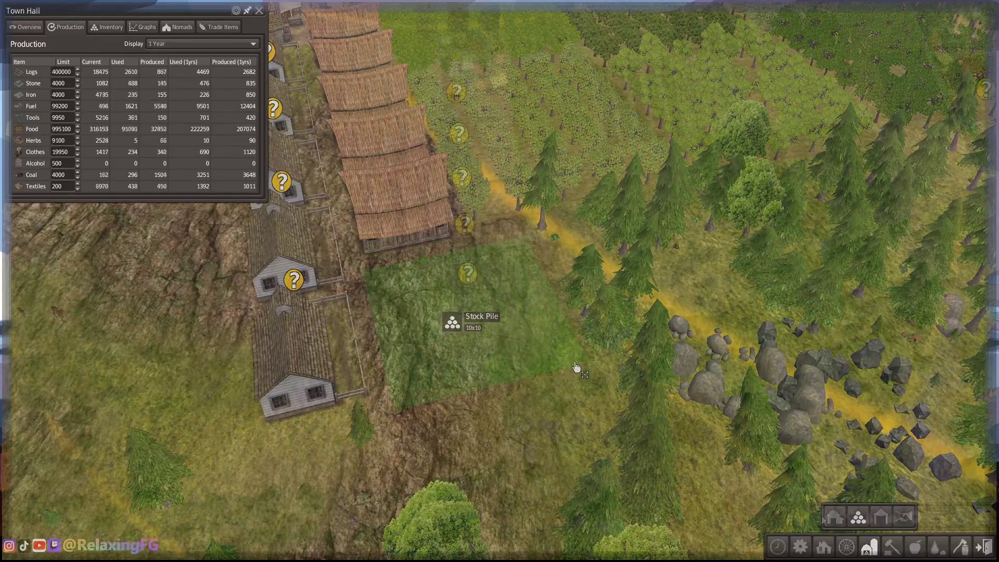
# Step: Clear the old strip, lay a dirt road along the houses, and size a 10x6 stockpile
pyautogui.moveTo(531, 359); pyautogui.dragTo(532, 360)
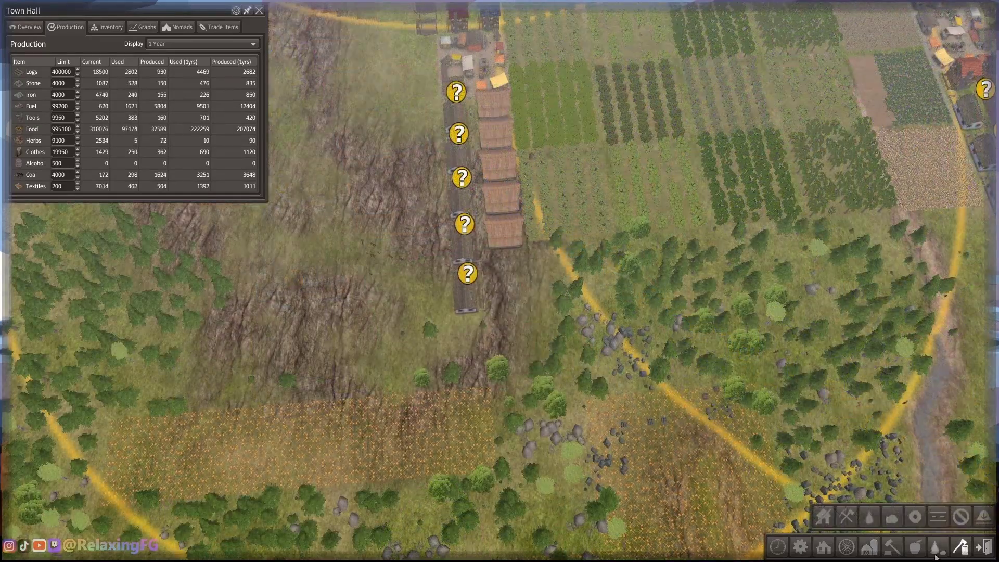
pyautogui.click(847, 547)
pyautogui.click(812, 516)
pyautogui.moveTo(488, 546); pyautogui.dragTo(458, 94)
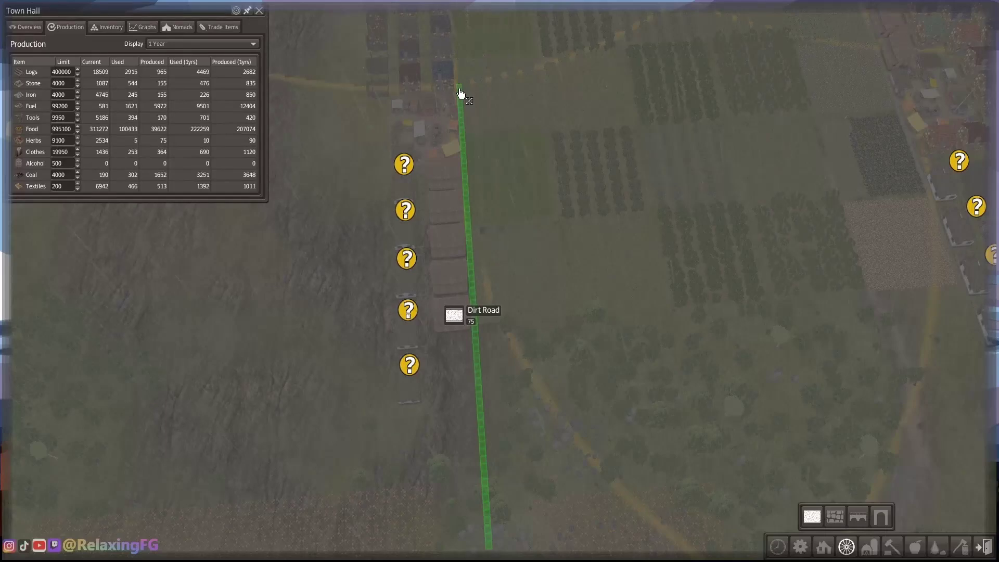
pyautogui.scroll(5, 459, 94)
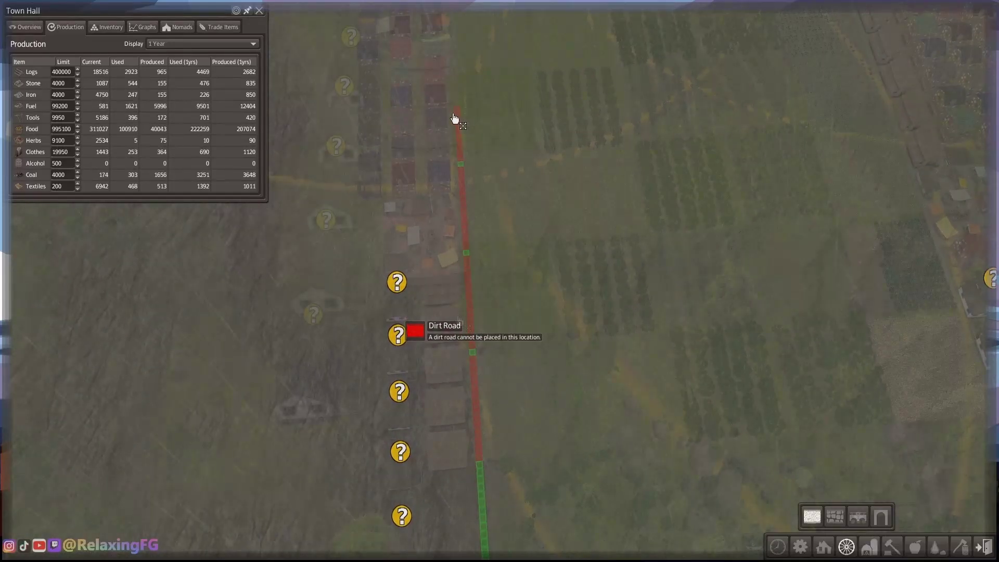
pyautogui.moveTo(377, 446); pyautogui.dragTo(372, 486)
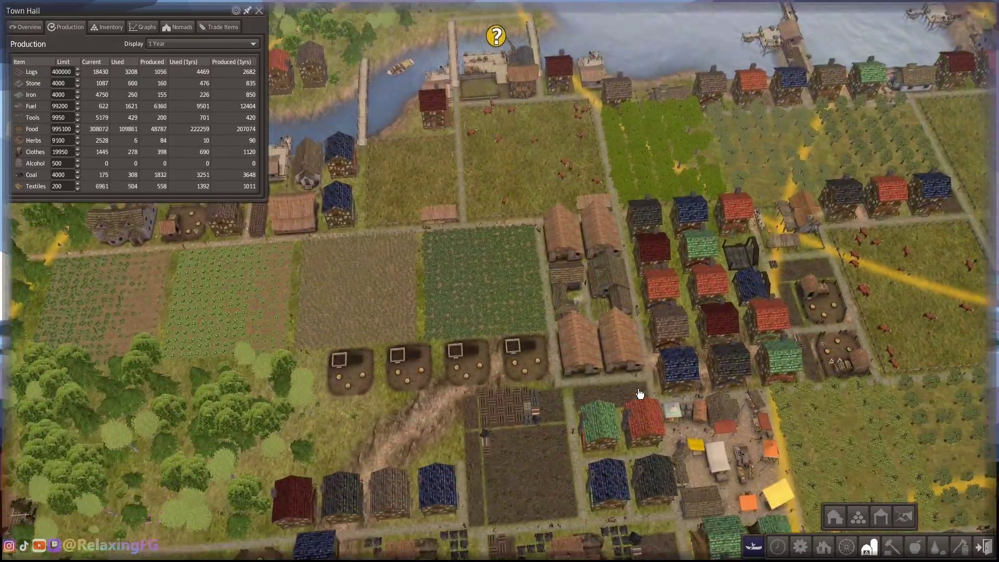
pyautogui.press('s')
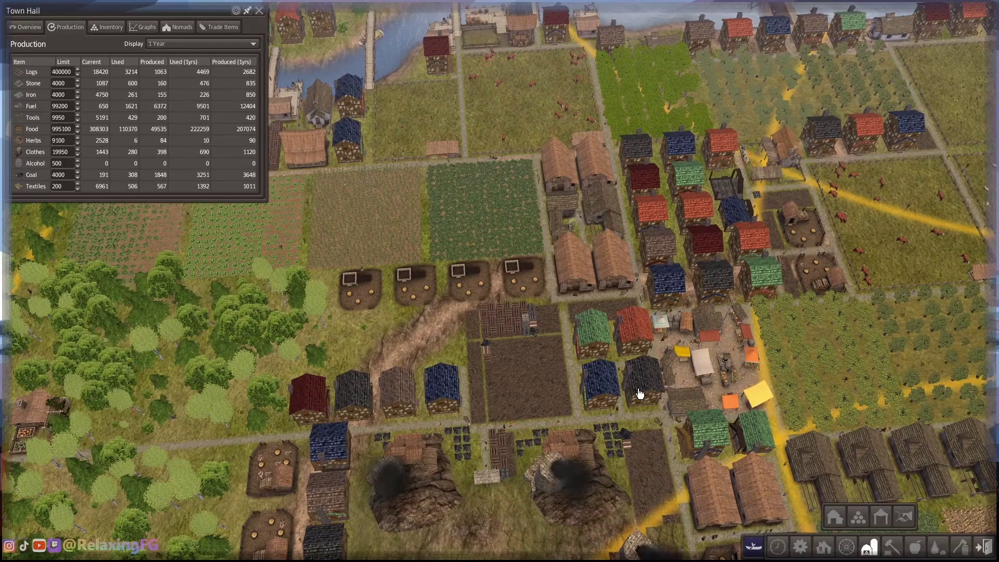